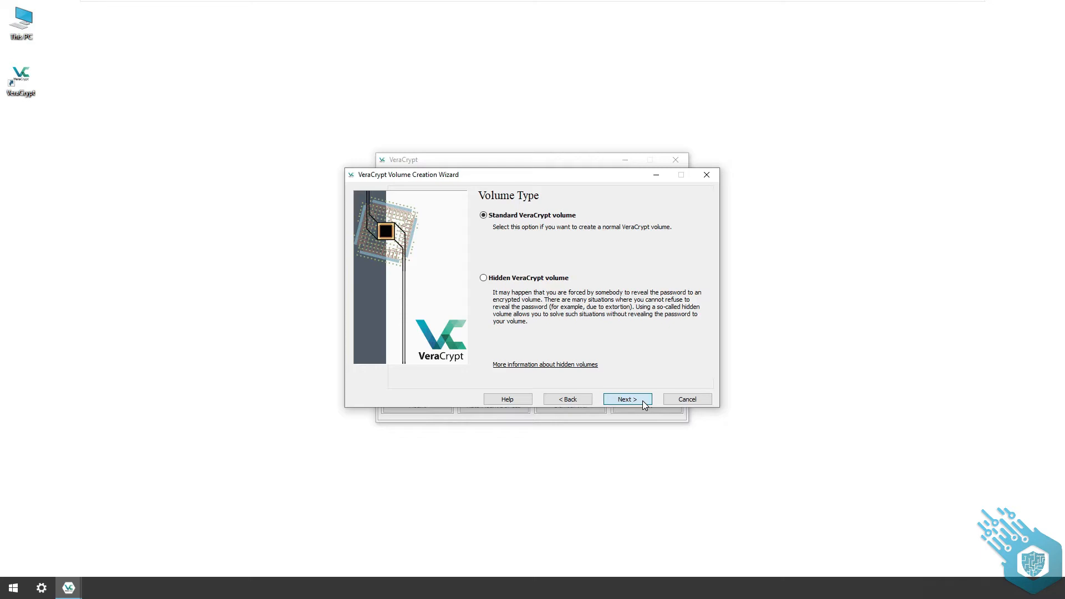
- Choose a standard VeraCrypt volume and set its location to a new file named Container on the Desktop
click(642, 401)
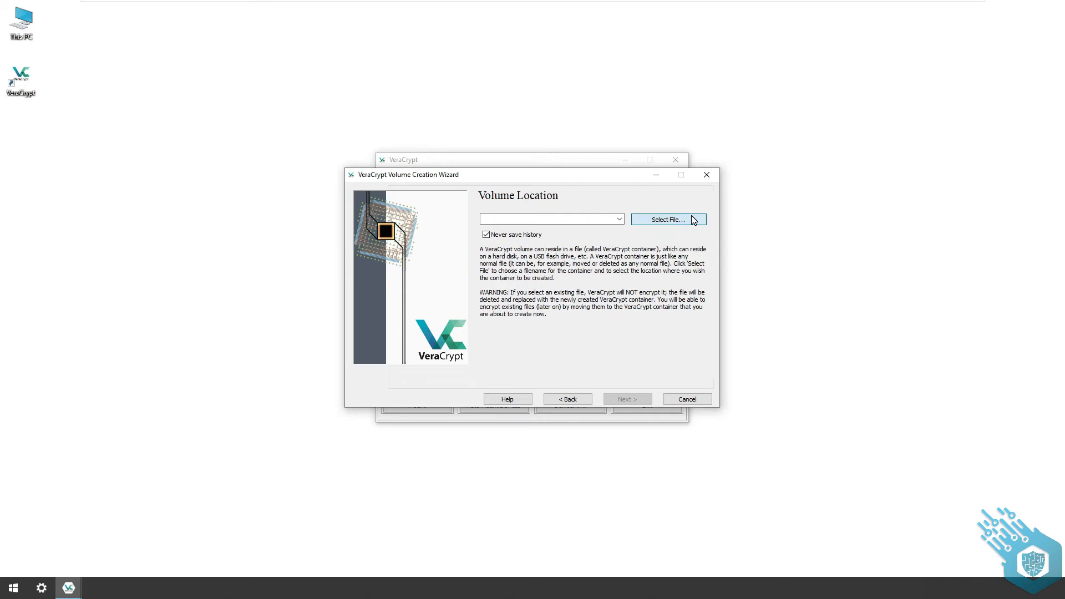
click(668, 220)
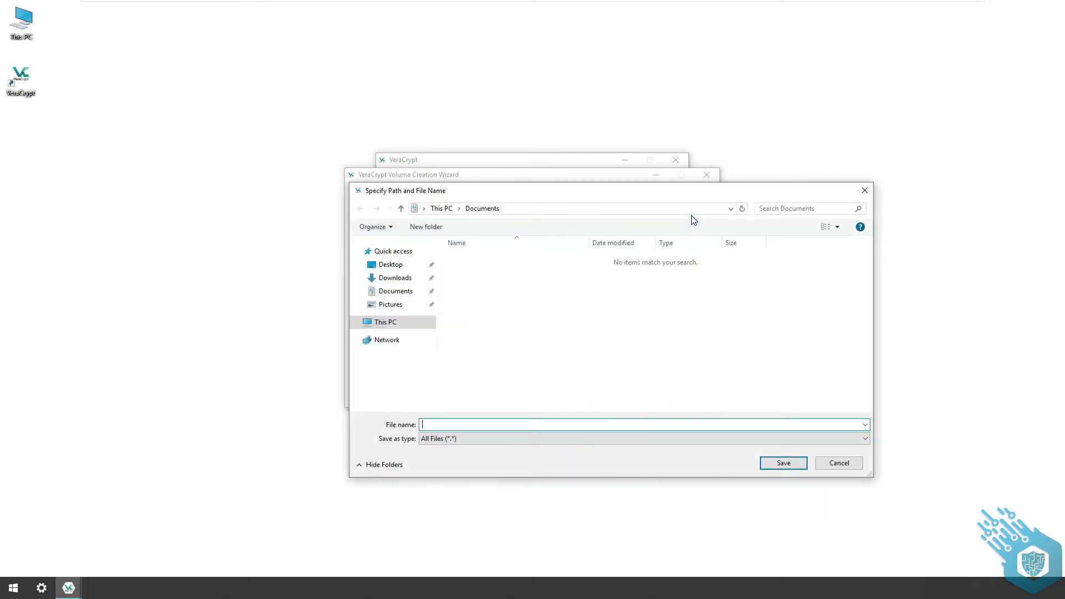
click(387, 265)
text(Container)
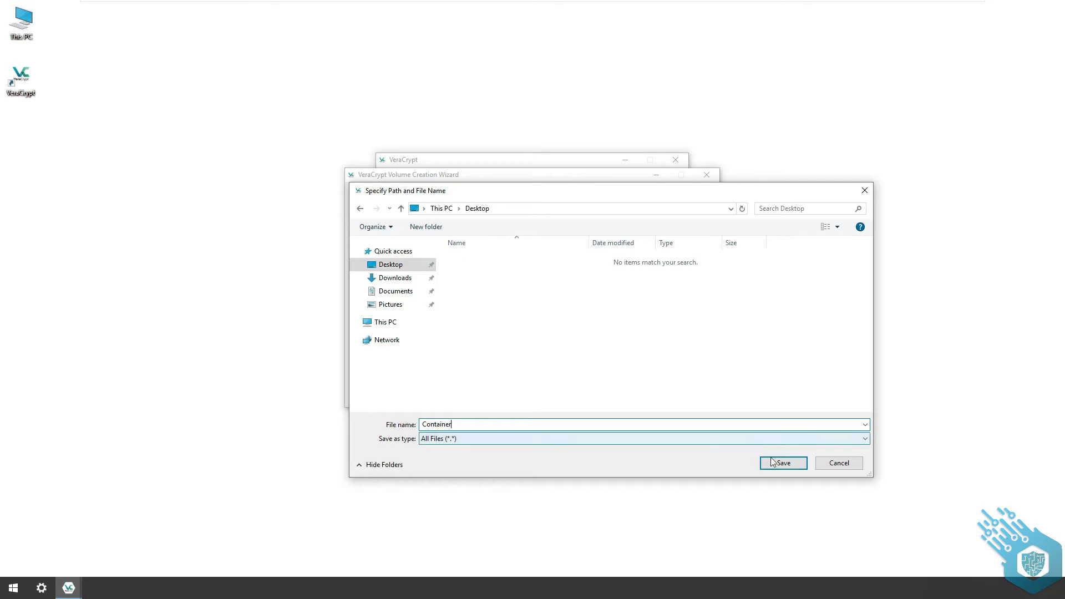
click(800, 465)
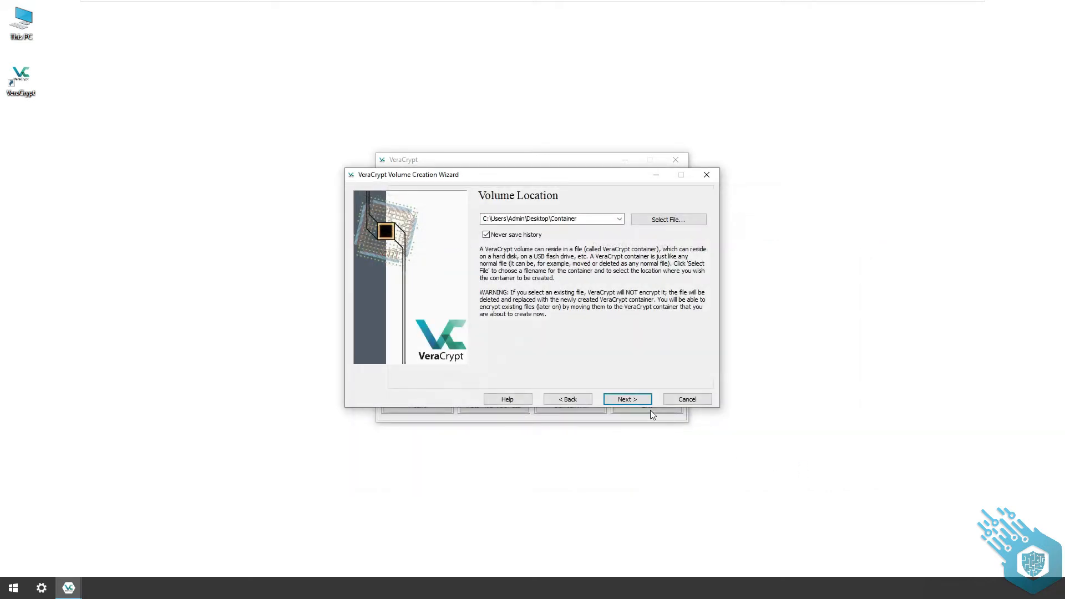
click(624, 399)
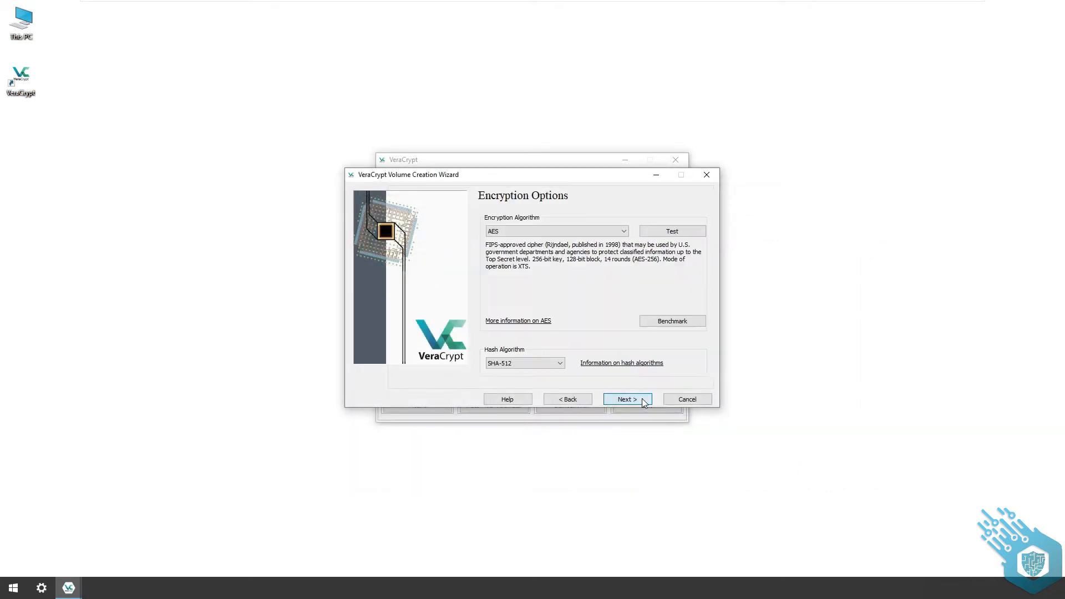
- Keep AES encryption with the SHA-512 hash algorithm and set the volume size to 10 MB
click(624, 232)
click(624, 232)
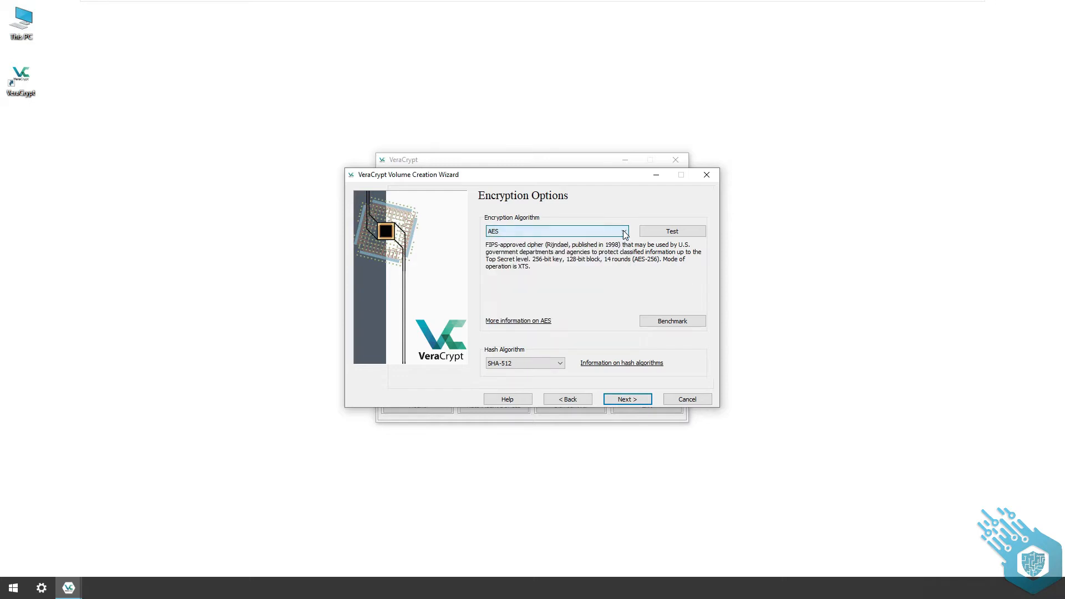
click(560, 363)
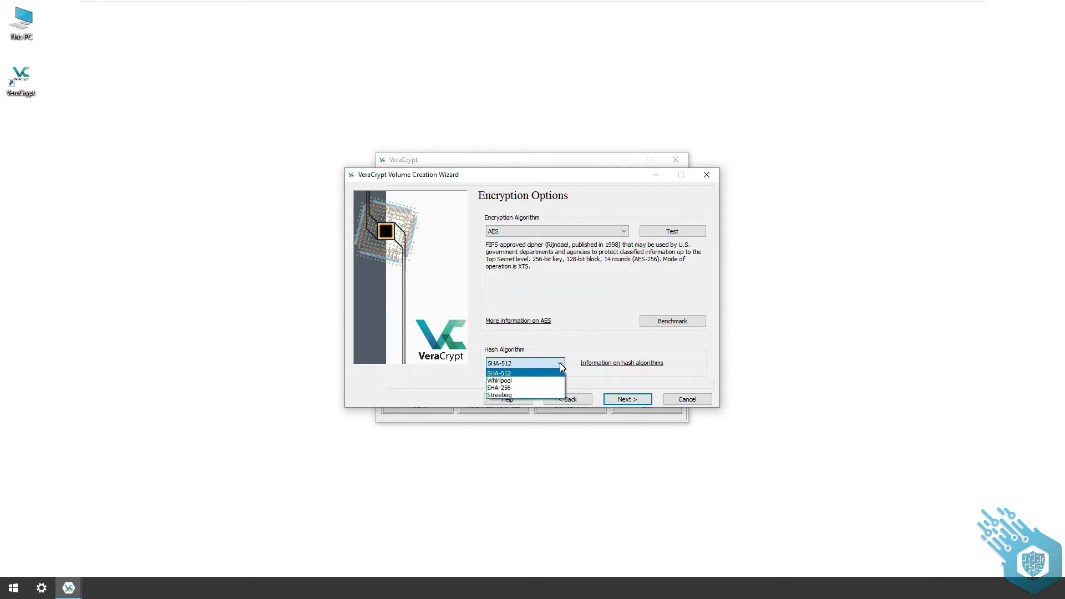
click(561, 364)
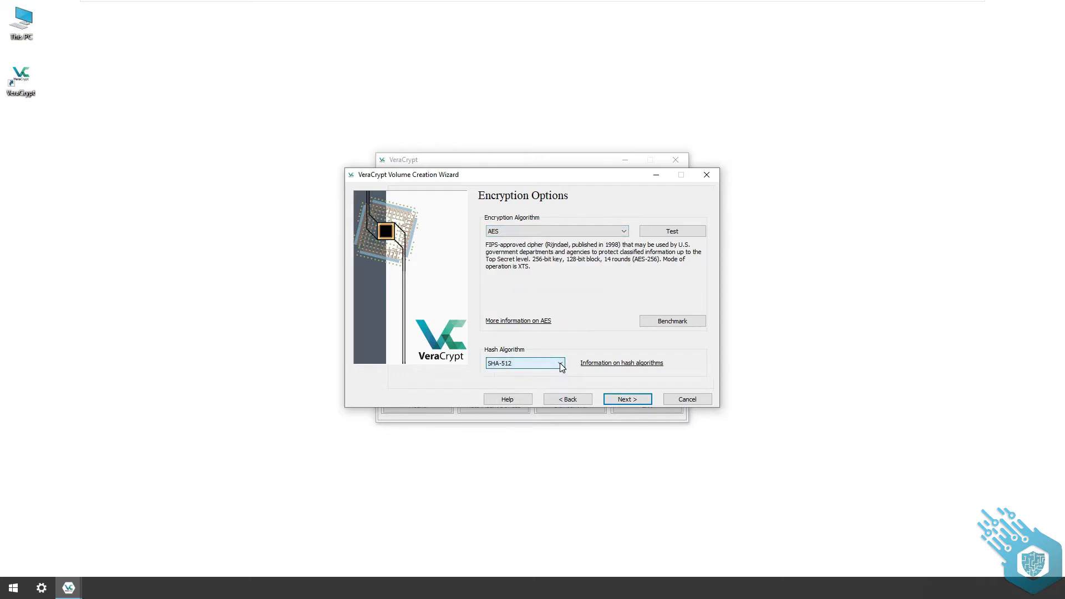
click(641, 400)
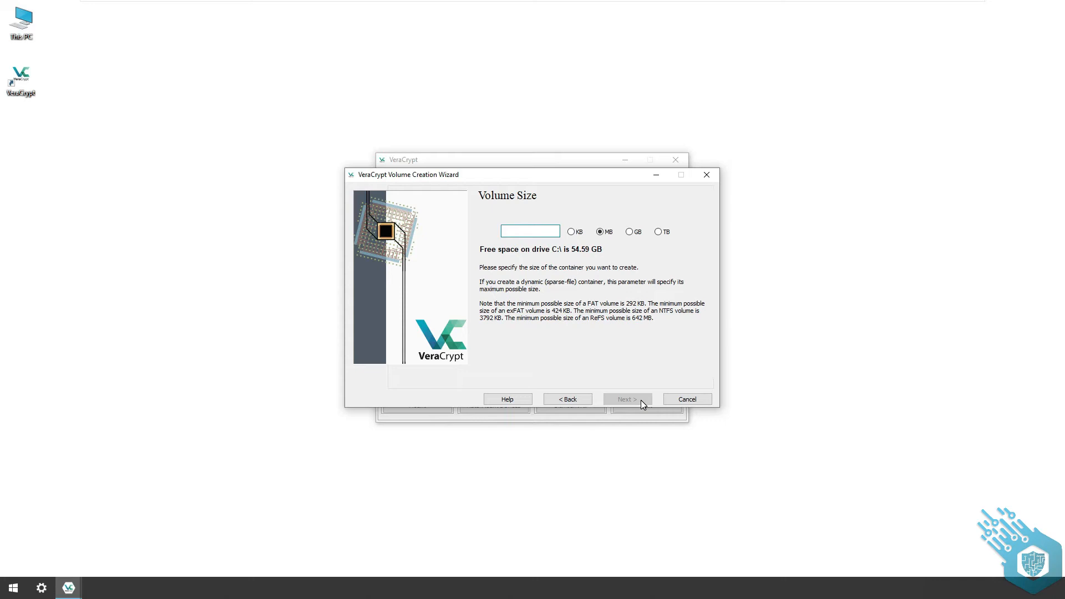
text(10)
click(641, 401)
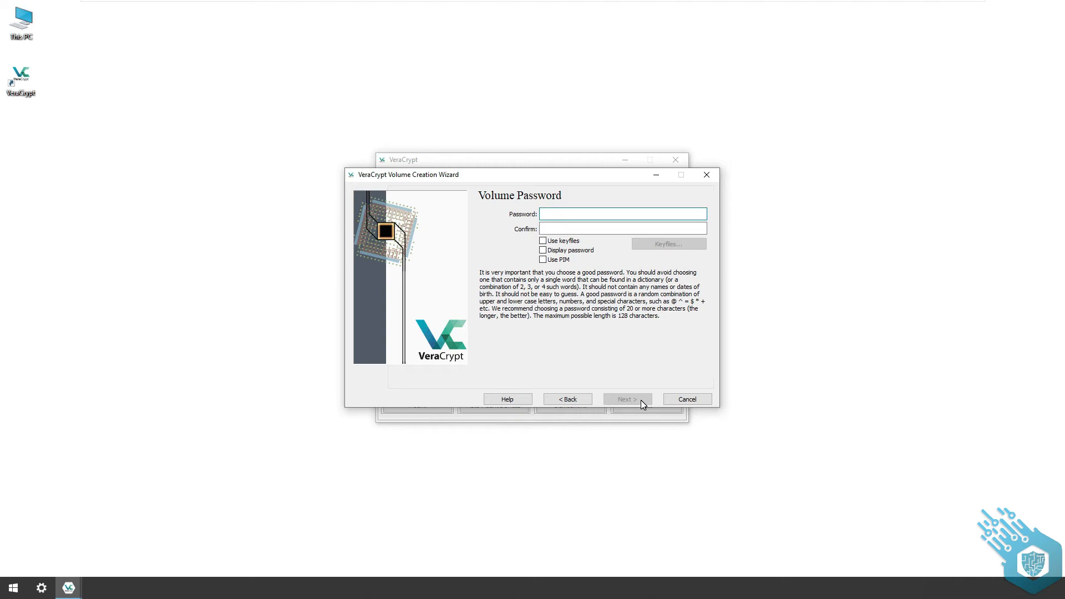
- Enter and confirm the volume password, accepting the use of a short password
text(••)
click(614, 228)
text(••••)
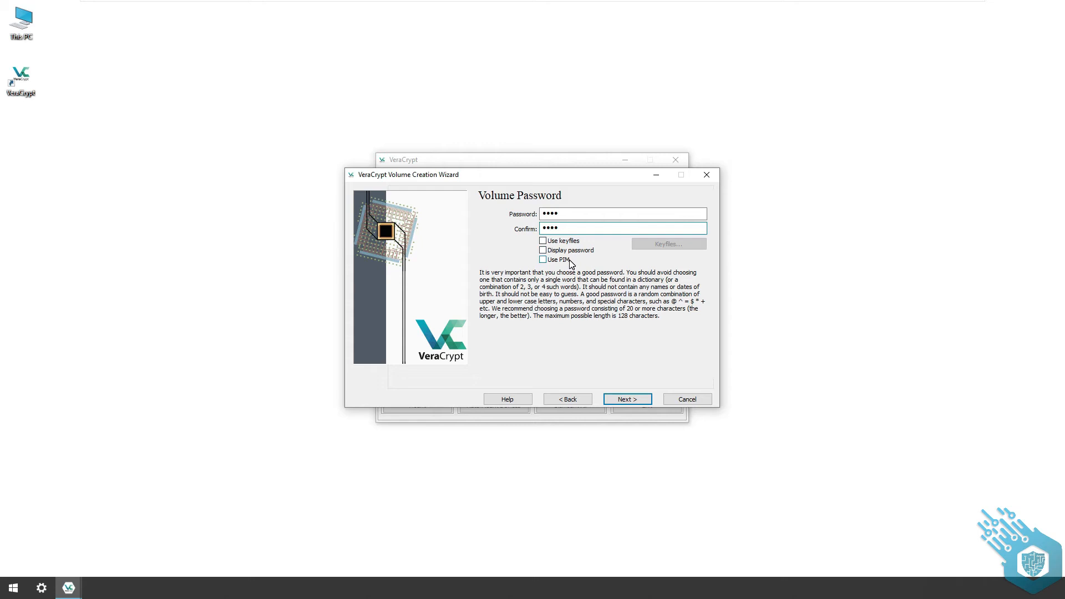
click(639, 401)
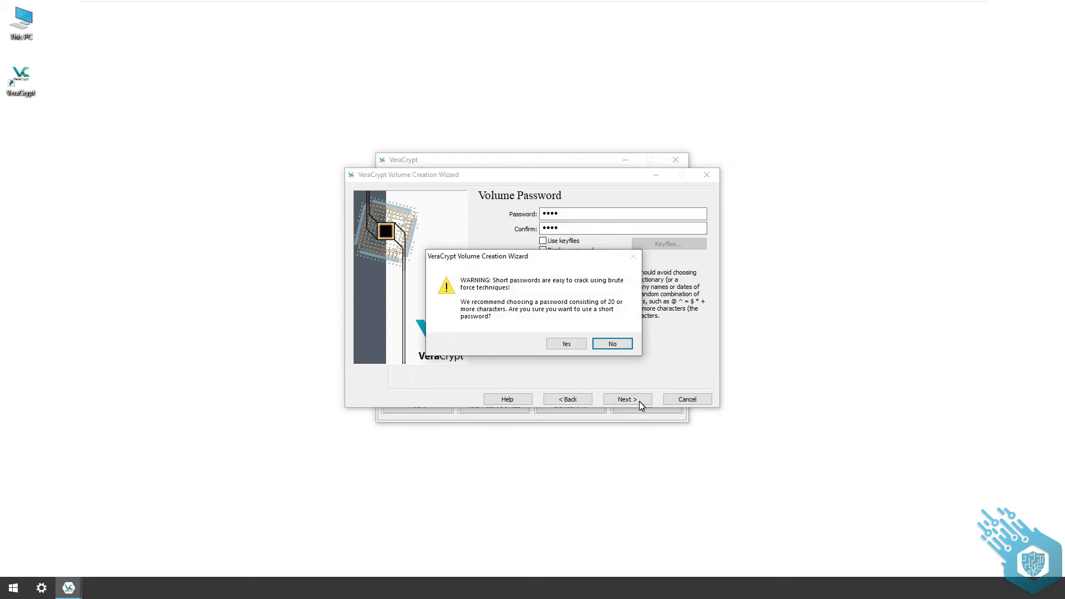
click(585, 343)
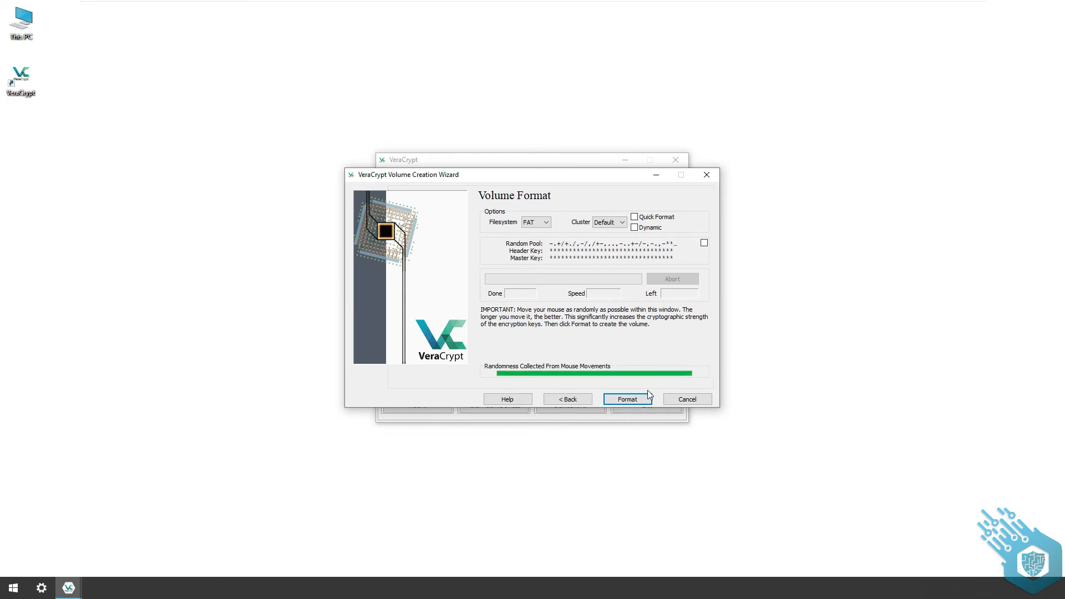
- Format the new volume with the FAT filesystem and exit the Volume Creation Wizard
click(642, 404)
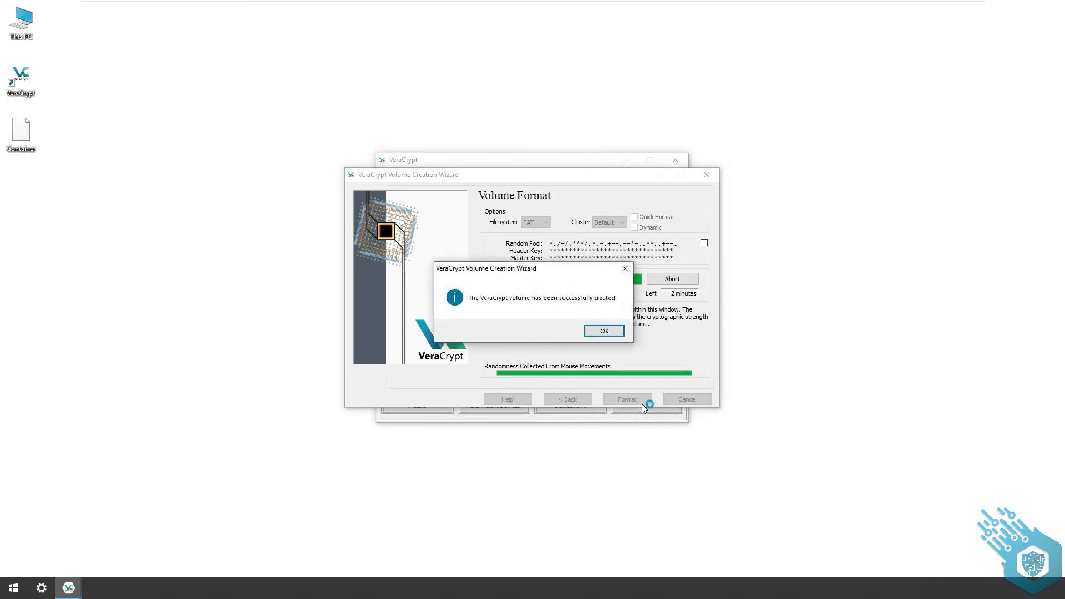
click(613, 332)
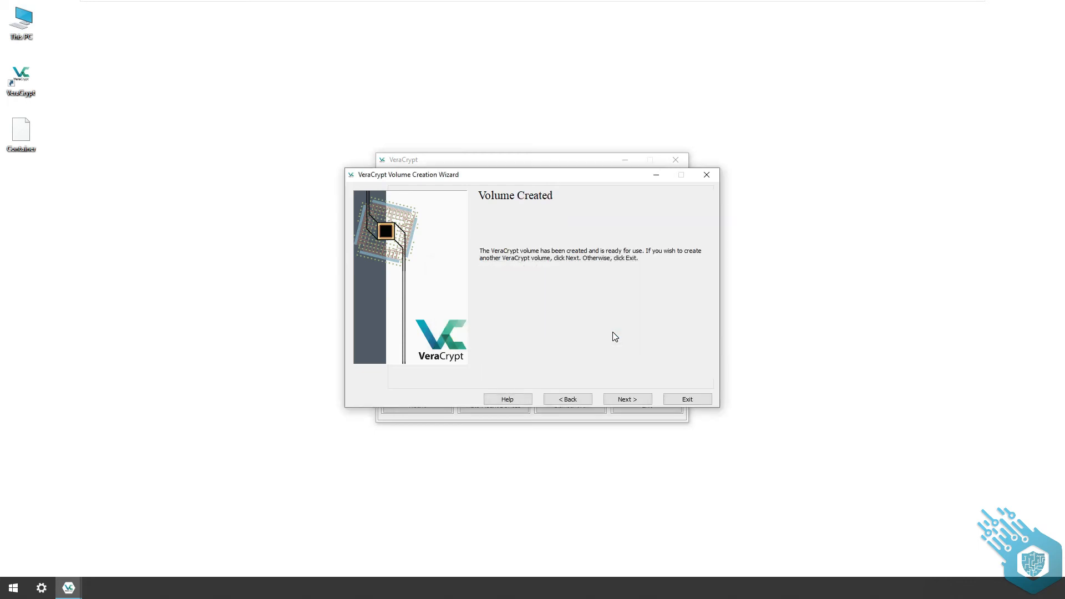
click(705, 401)
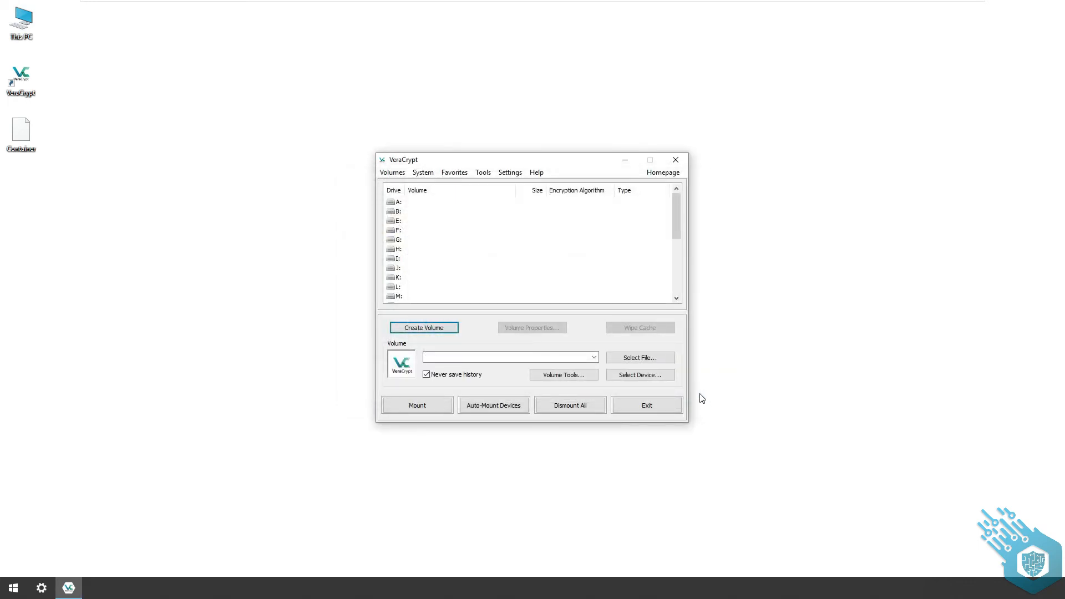
- Select the Container file on the Desktop as the volume to mount
click(660, 358)
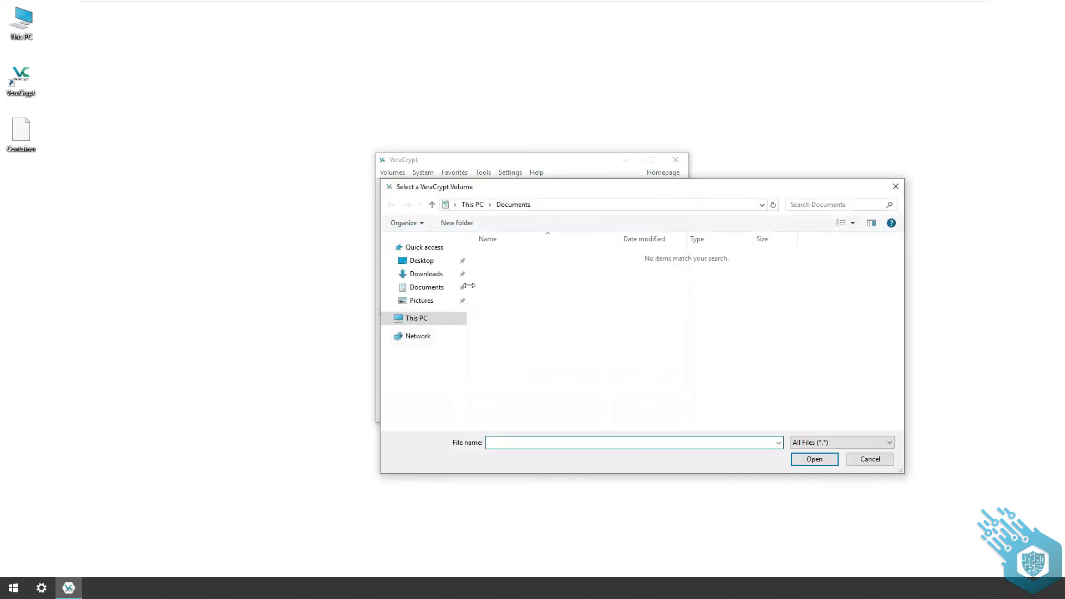
click(423, 262)
click(502, 256)
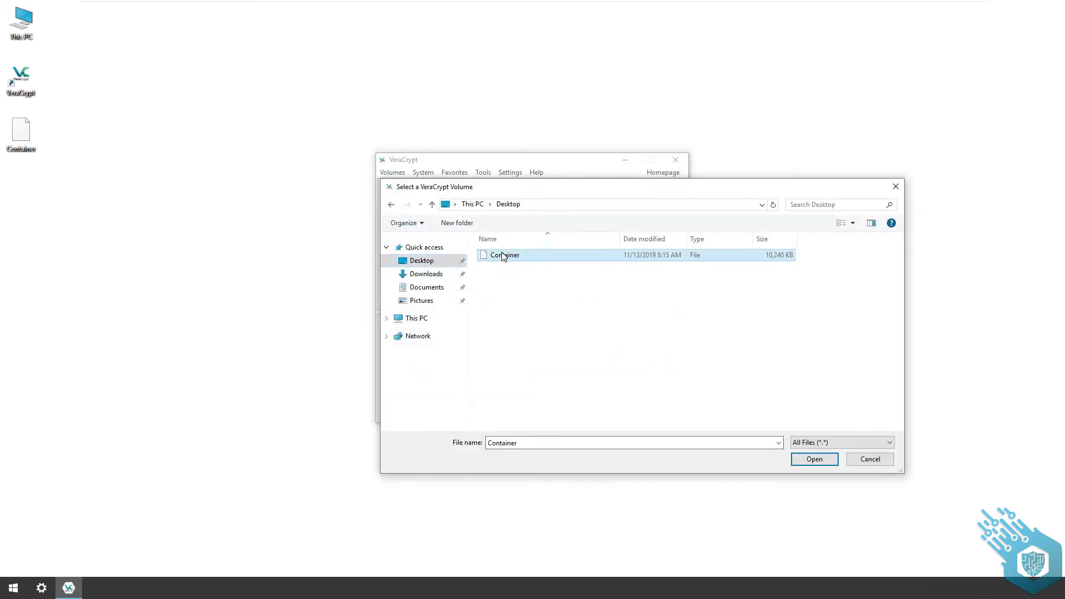
click(831, 459)
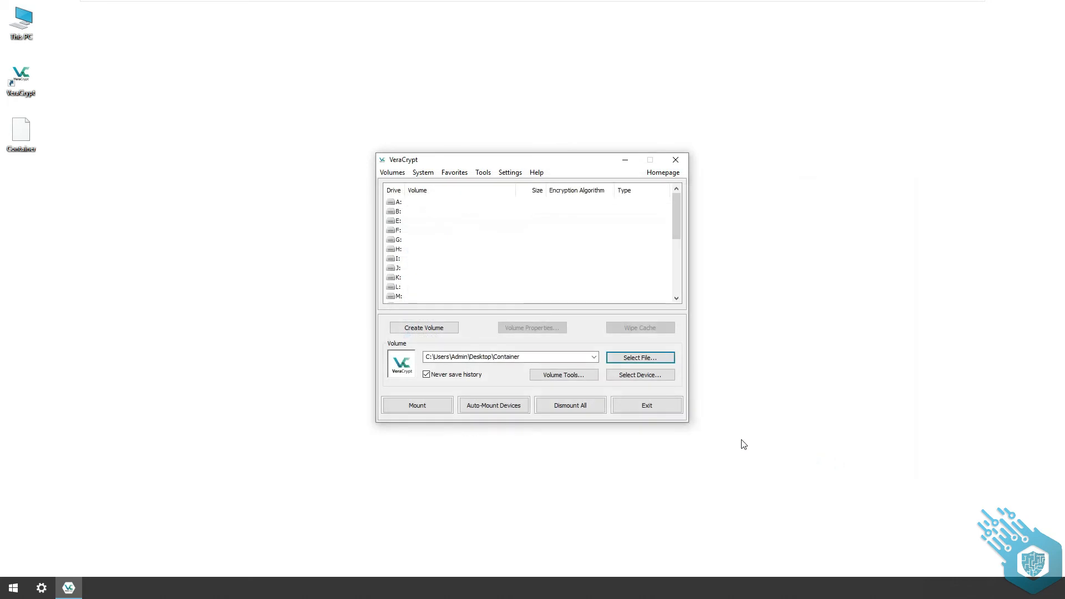
- Mount the selected container as drive A:, entering the volume password
click(390, 203)
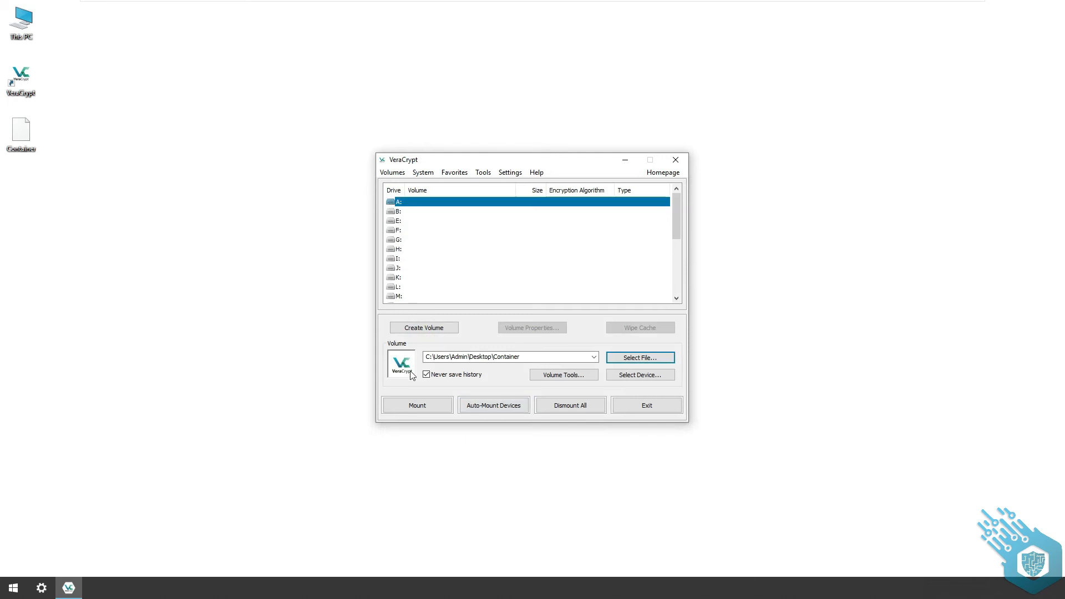
click(405, 408)
text(••••)
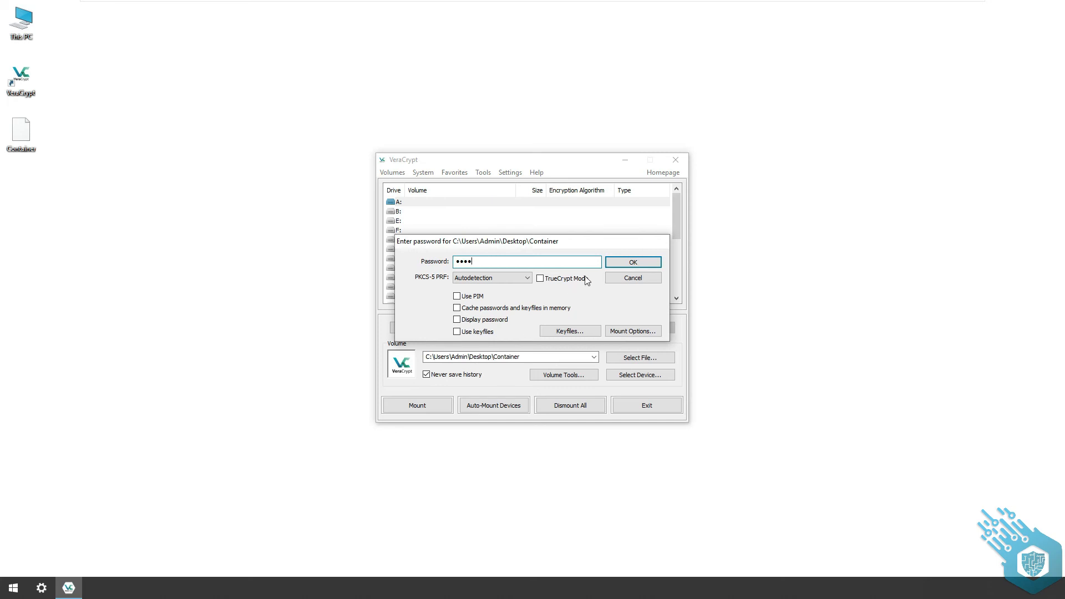
click(617, 264)
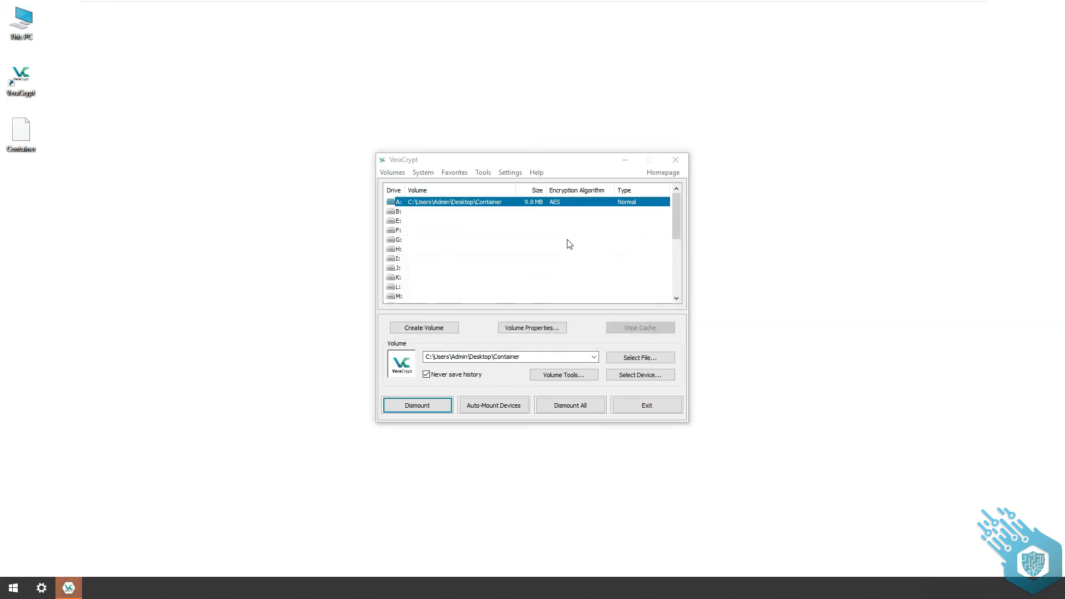
- Switch to File Explorer, open drive A: and create a new text document named Test there
double_click(26, 26)
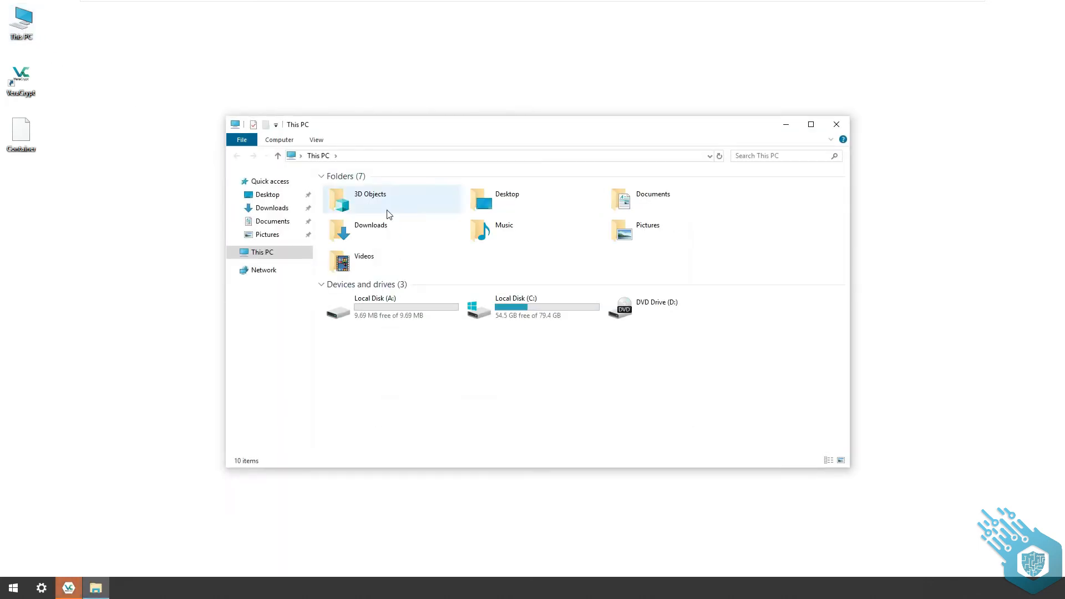
double_click(447, 307)
right_click(423, 223)
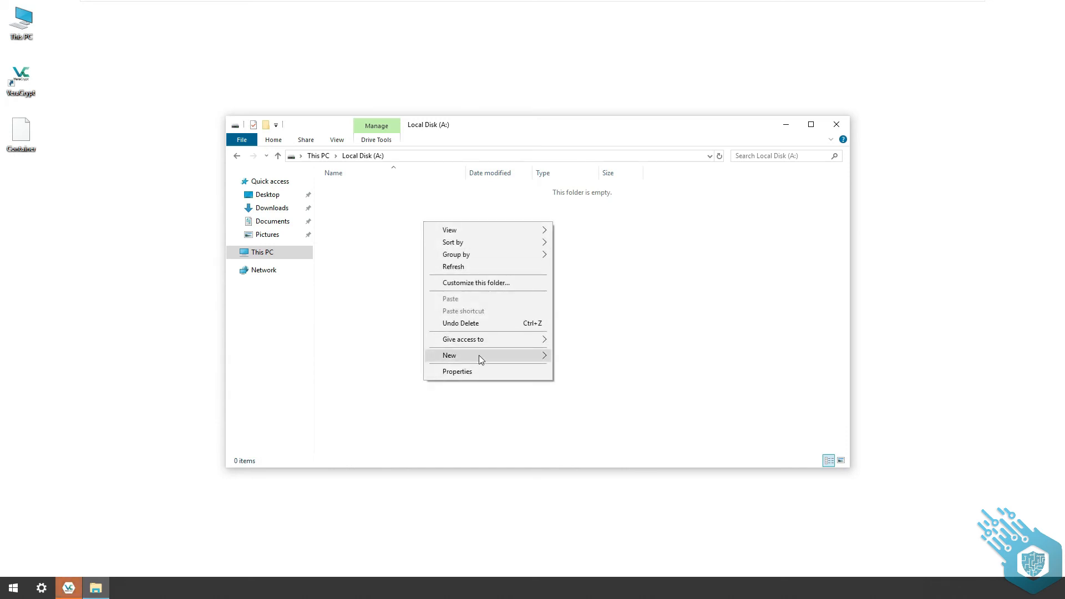
mouse_move(478, 355)
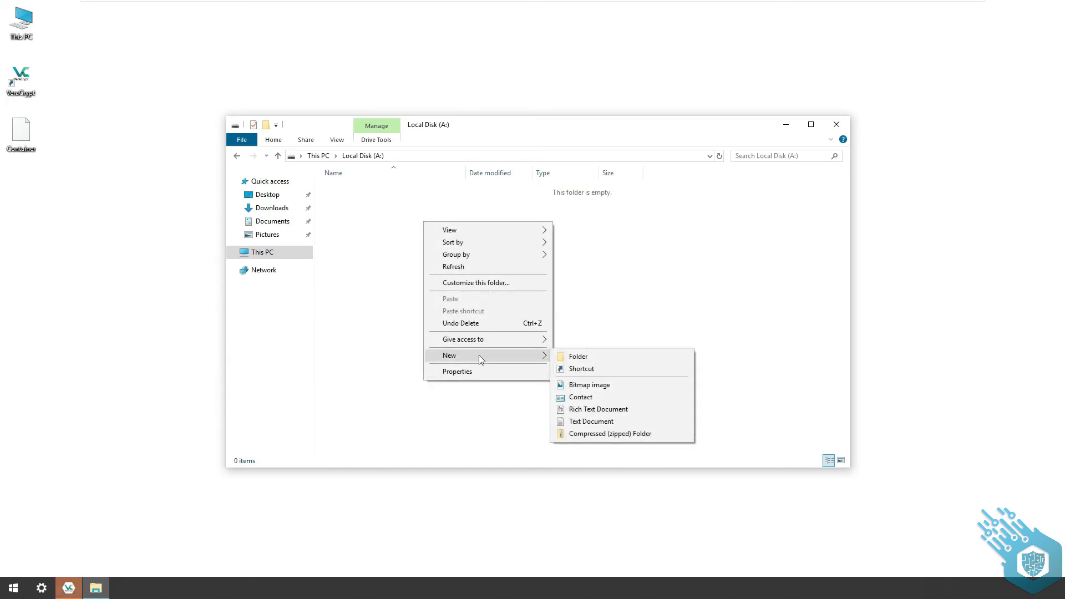
click(603, 421)
text(Test)
key(Return)
key(Return)
- Open the Test document in Notepad, enter the text Test123, then close it and save the changes
text(Test123)
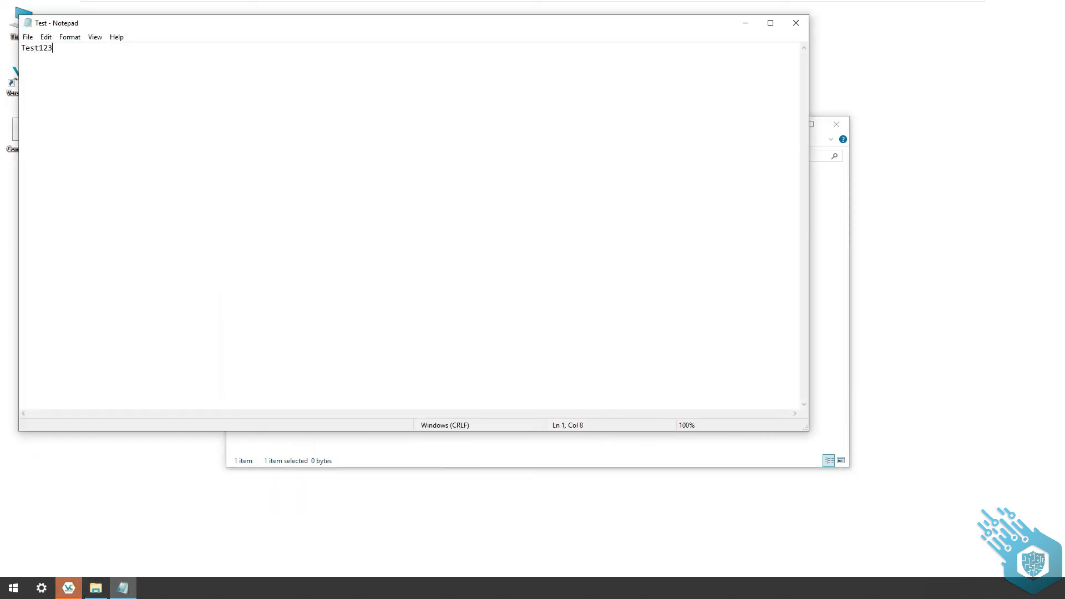
click(796, 22)
click(510, 295)
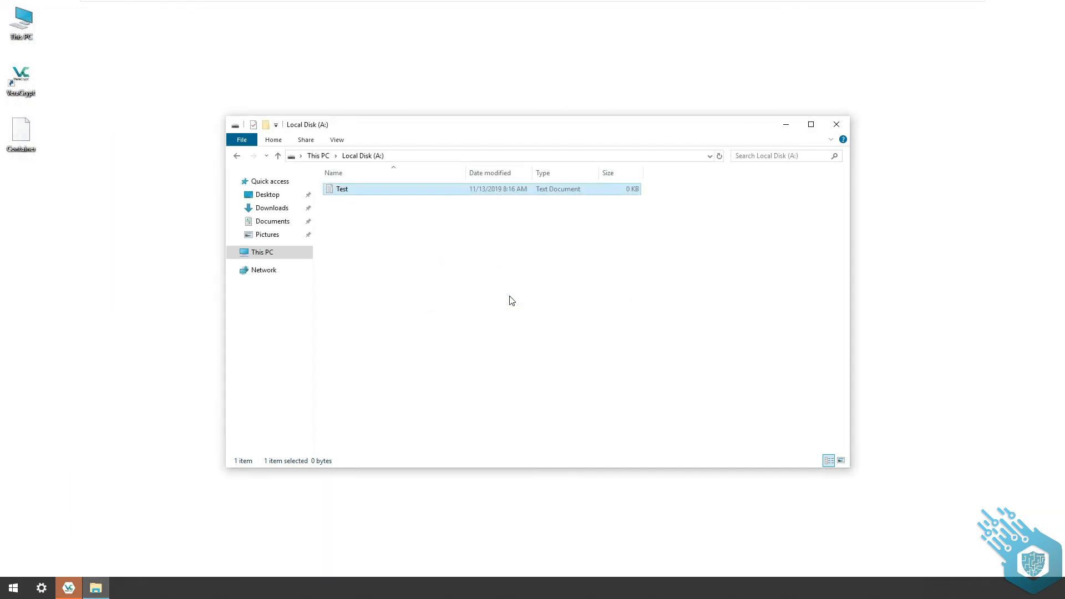
click(511, 300)
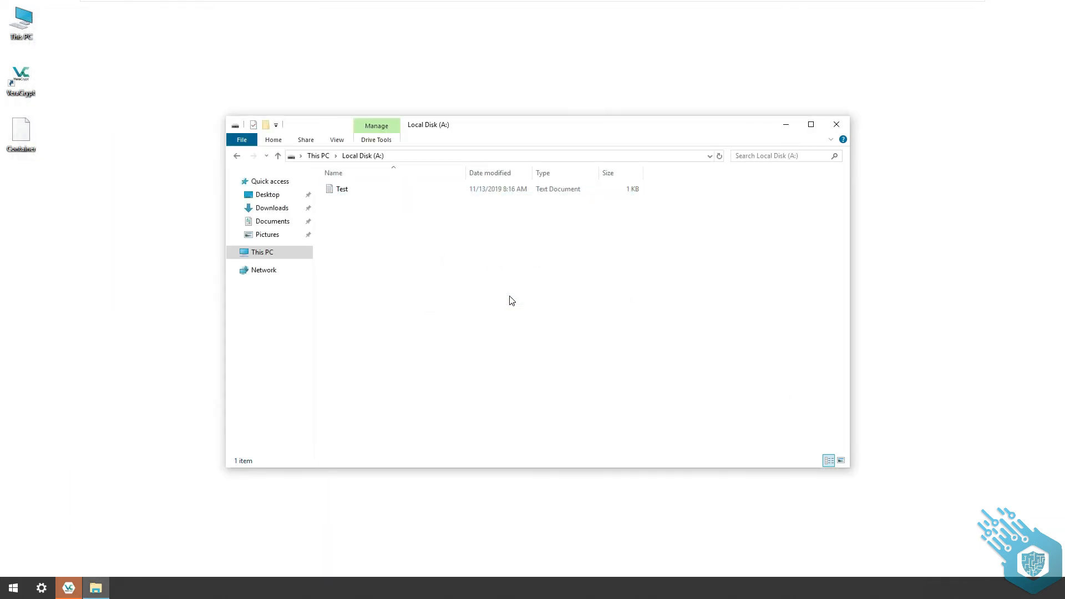
- Close the drive A: window, dismount all volumes and check the list of drives in This PC
click(836, 125)
click(593, 409)
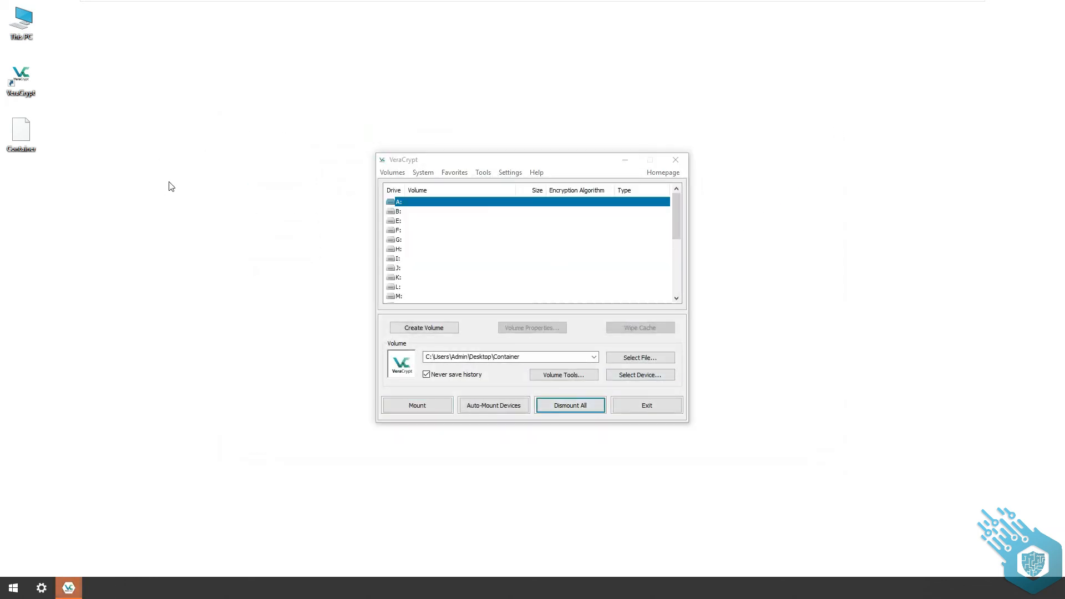
double_click(19, 25)
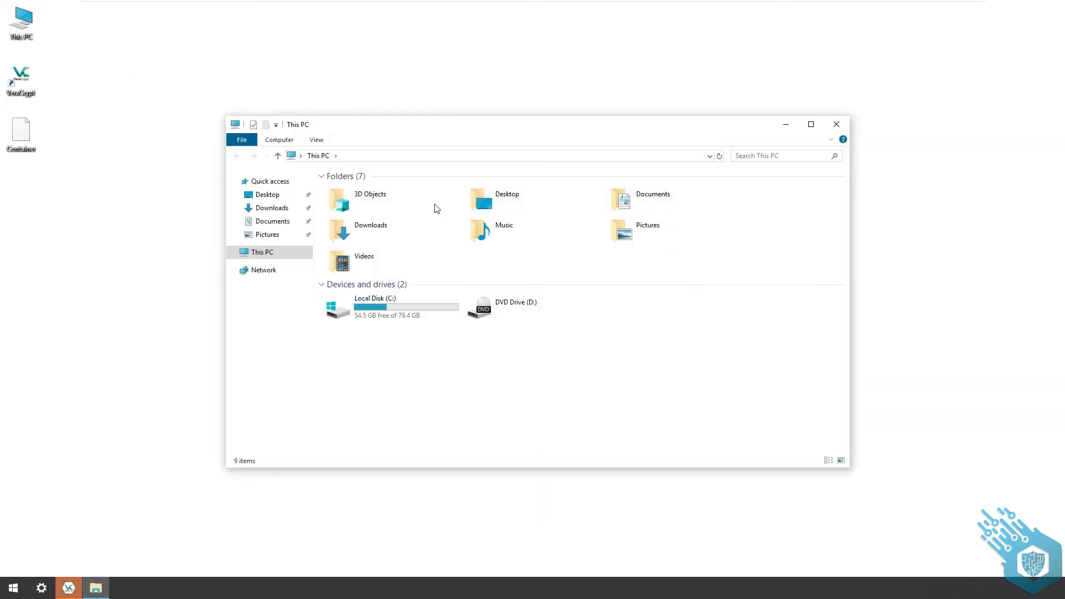
click(836, 126)
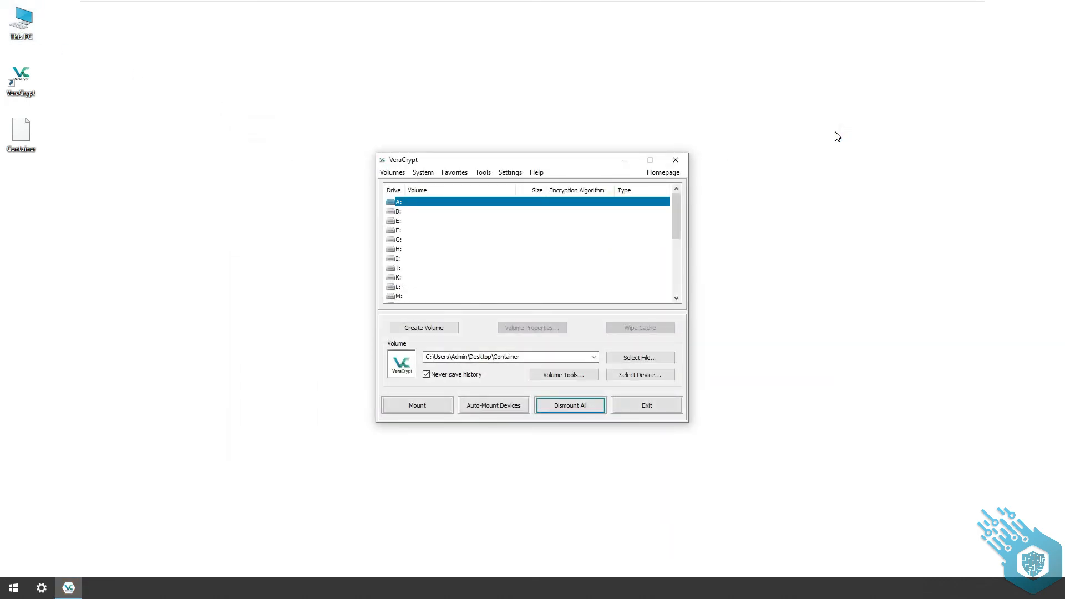
- Select the Desktop's Container file again and mount it as drive A: with the volume password
click(668, 359)
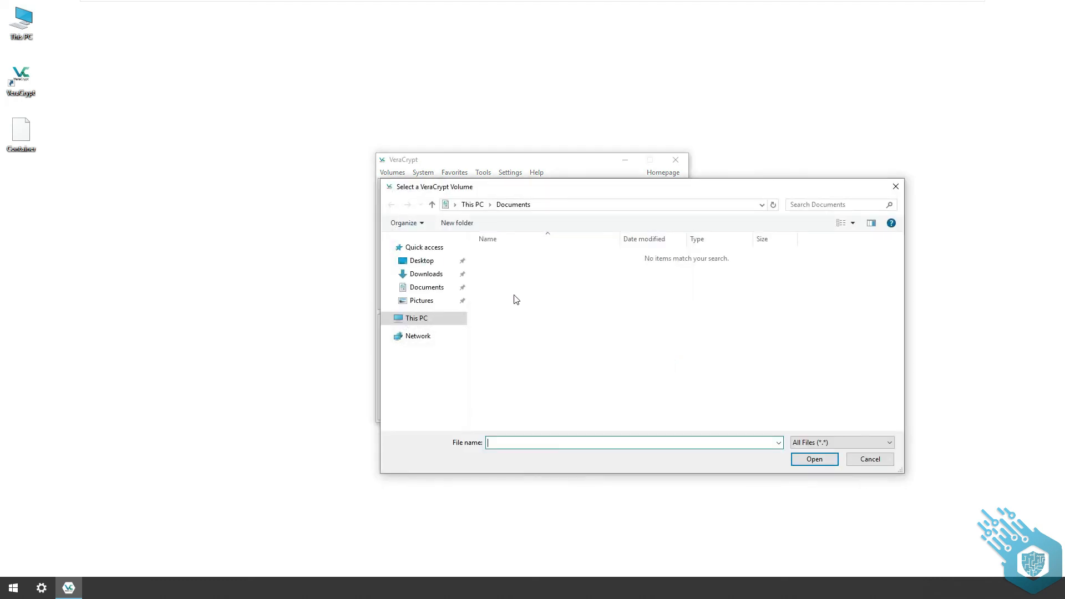
click(413, 261)
click(520, 255)
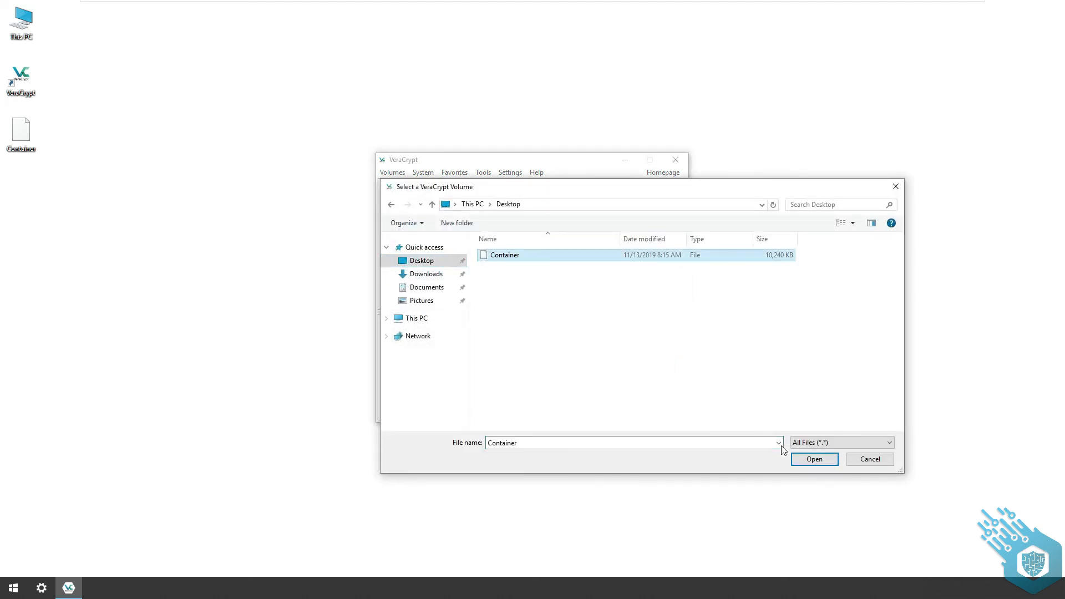
click(807, 462)
click(438, 406)
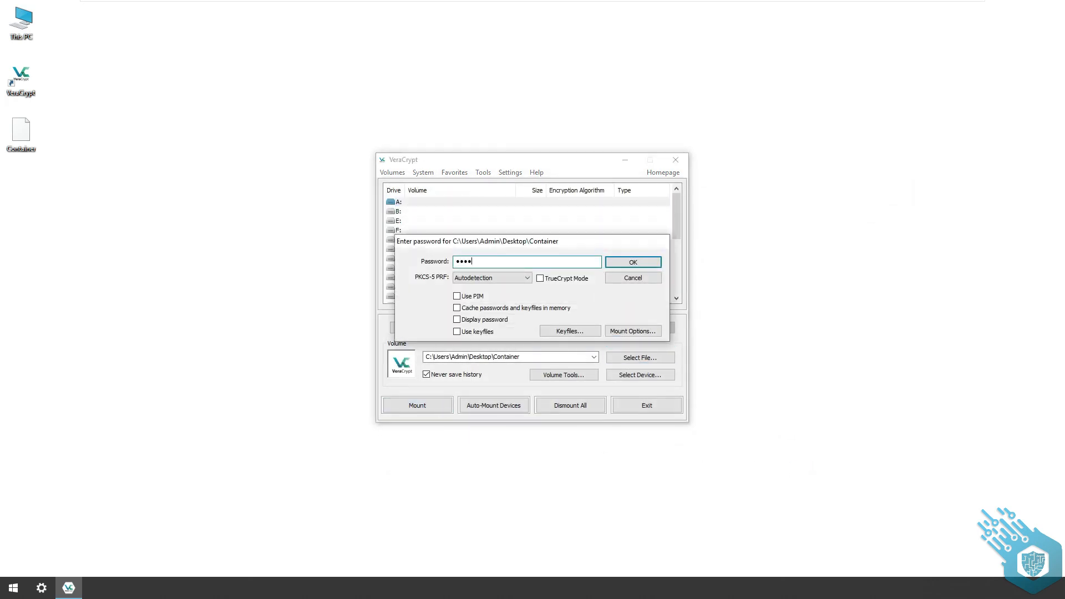
click(615, 264)
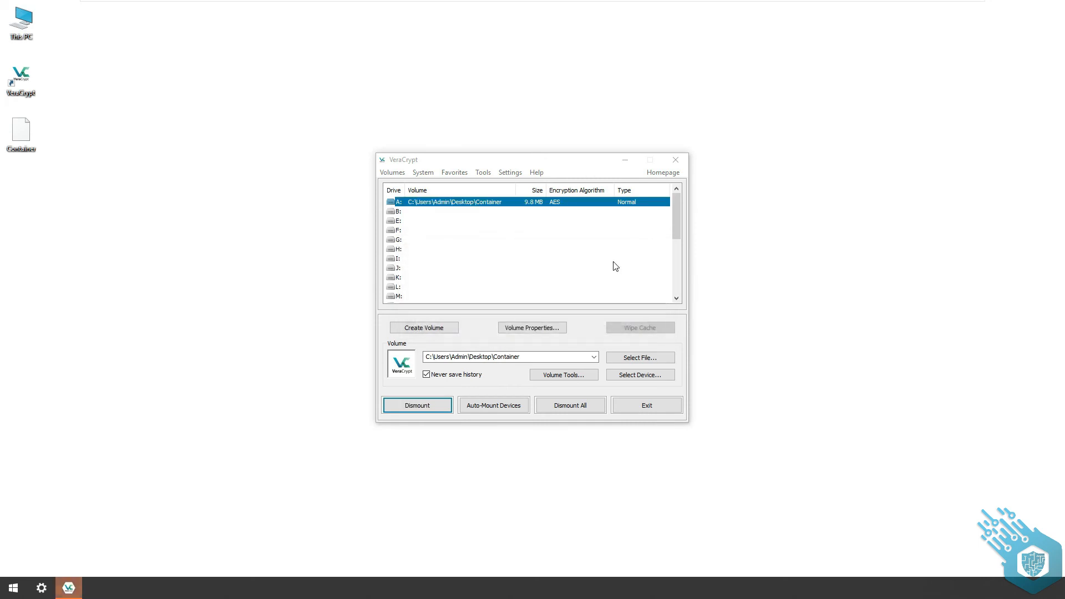
- Check the contents of drive A: from the mounted volume entry and again through This PC
double_click(483, 202)
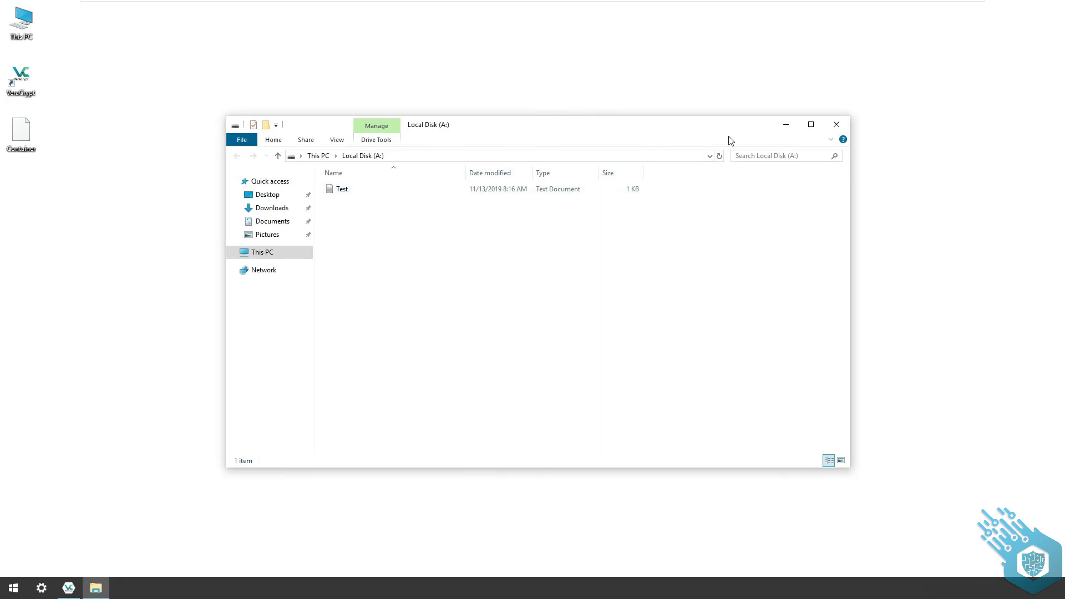
click(837, 125)
double_click(20, 18)
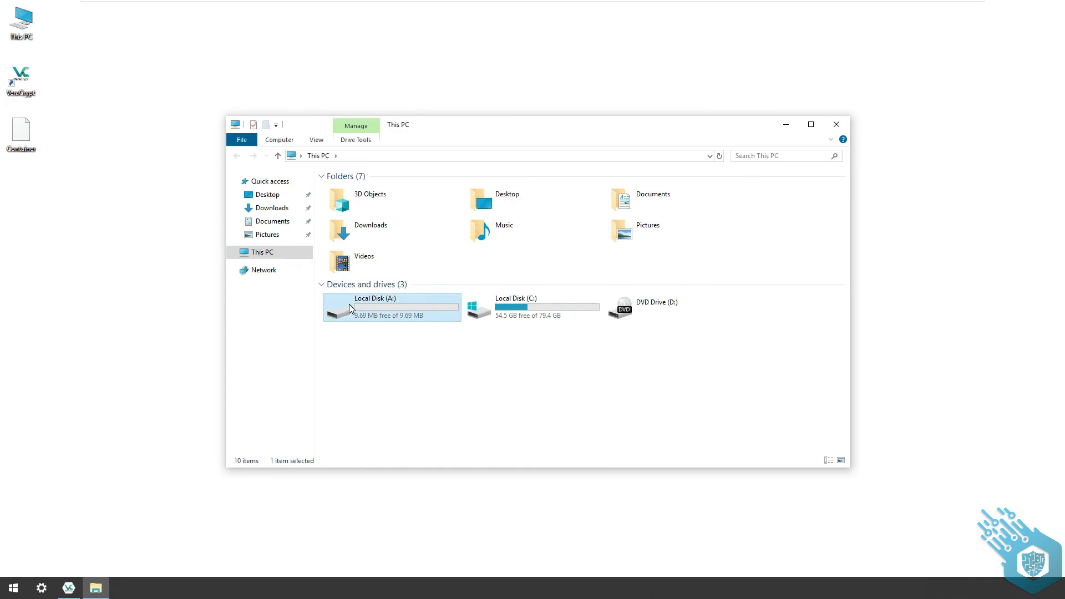
double_click(348, 304)
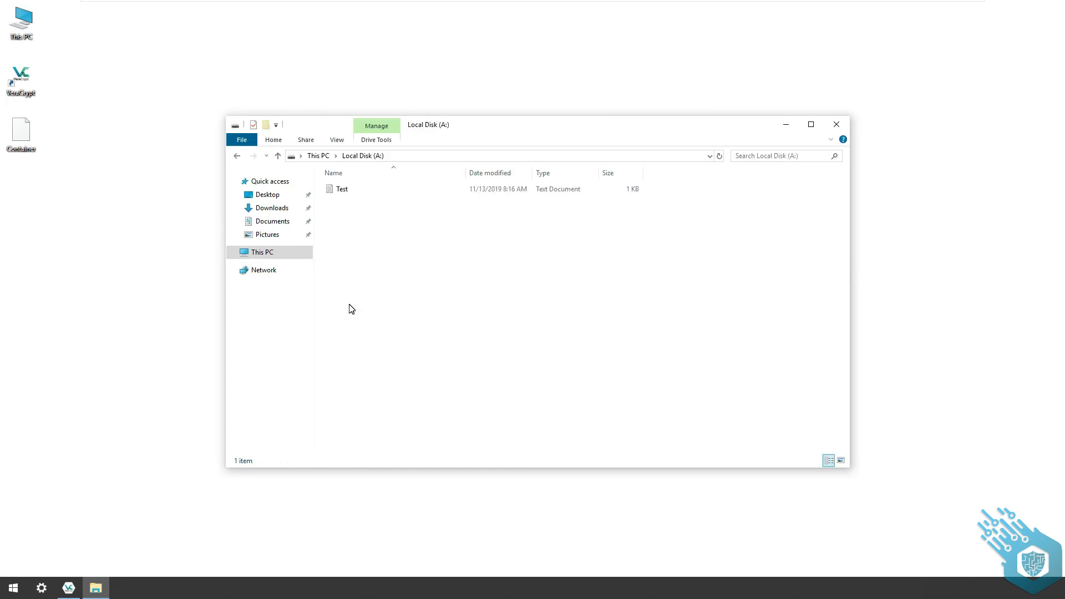
click(836, 124)
- Dismount all volumes and delete the Container file from the desktop
click(591, 409)
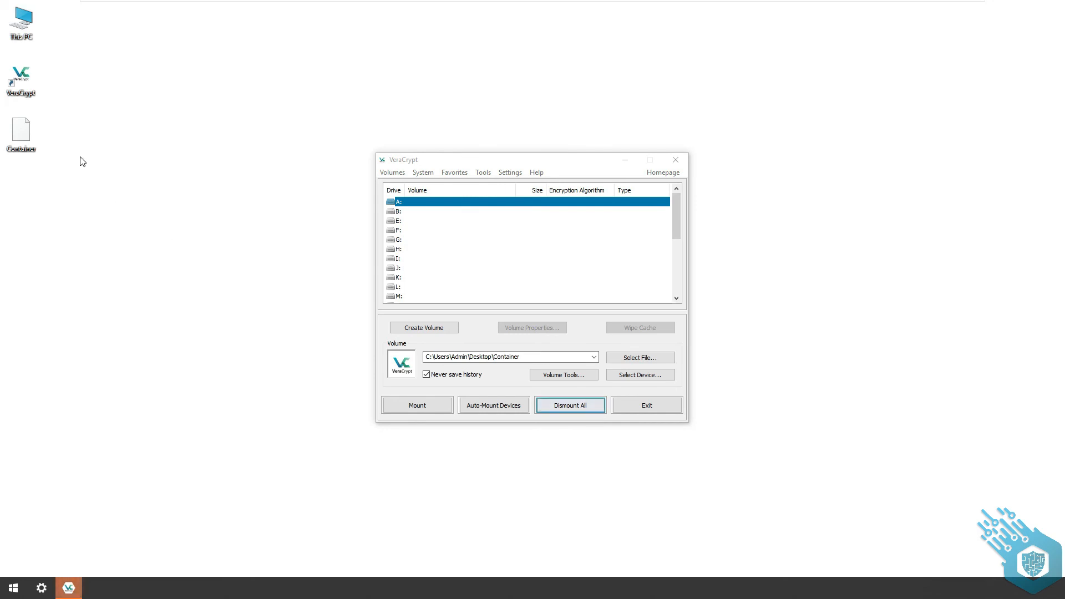
key(Delete)
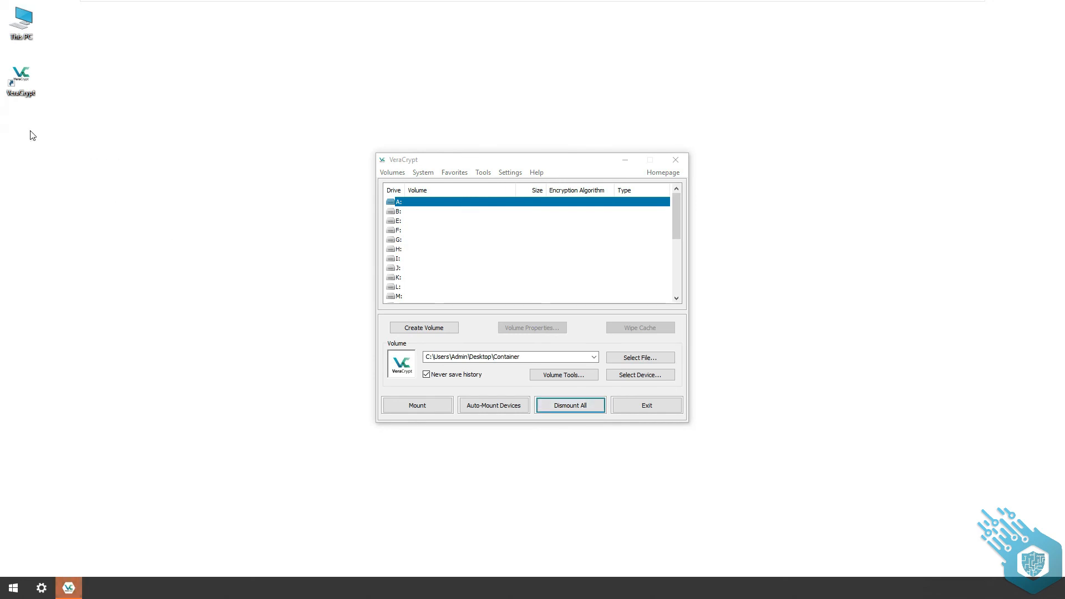